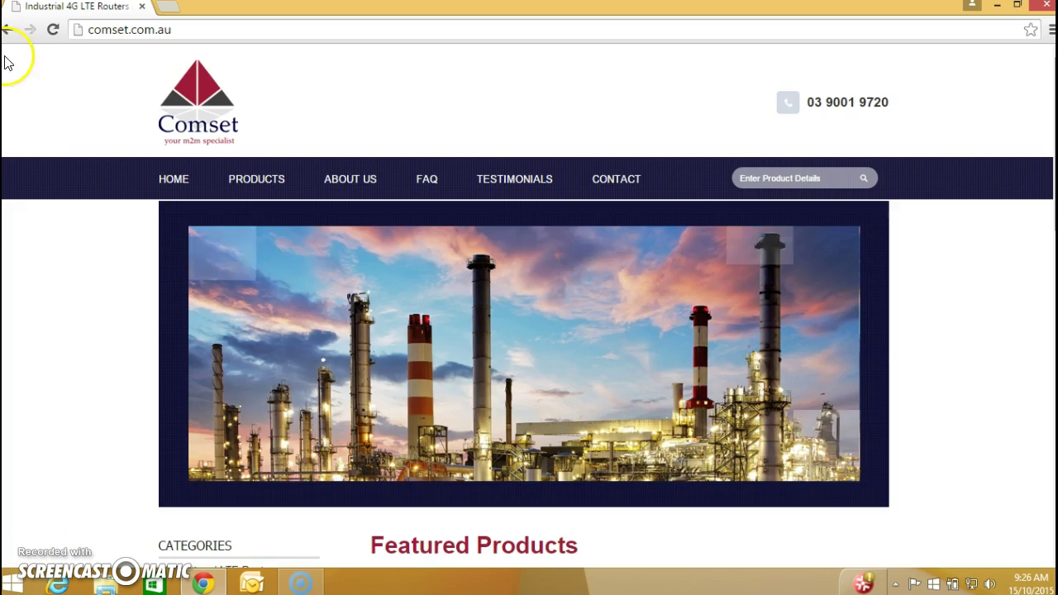
# Load the router's web settings at 192.168.8.1 in Chrome.
pyautogui.click(174, 30)
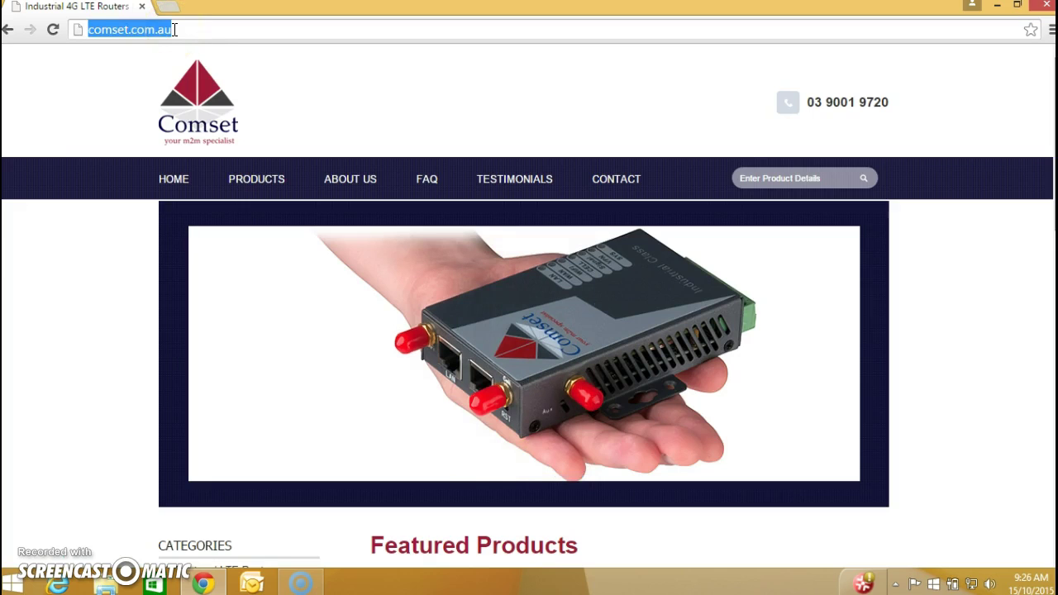
pyautogui.write('19')
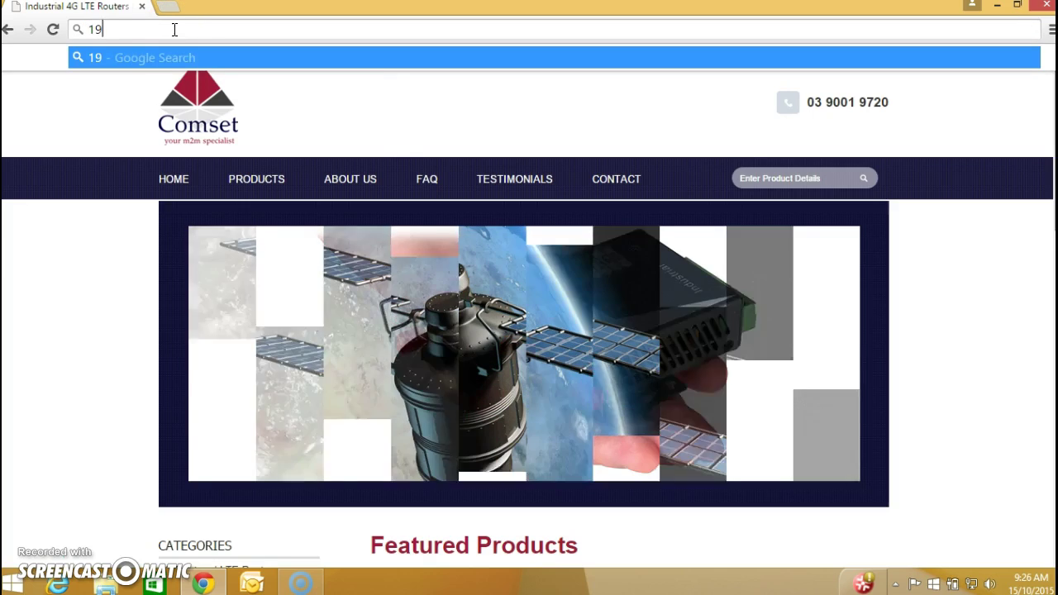
pyautogui.write('2.1')
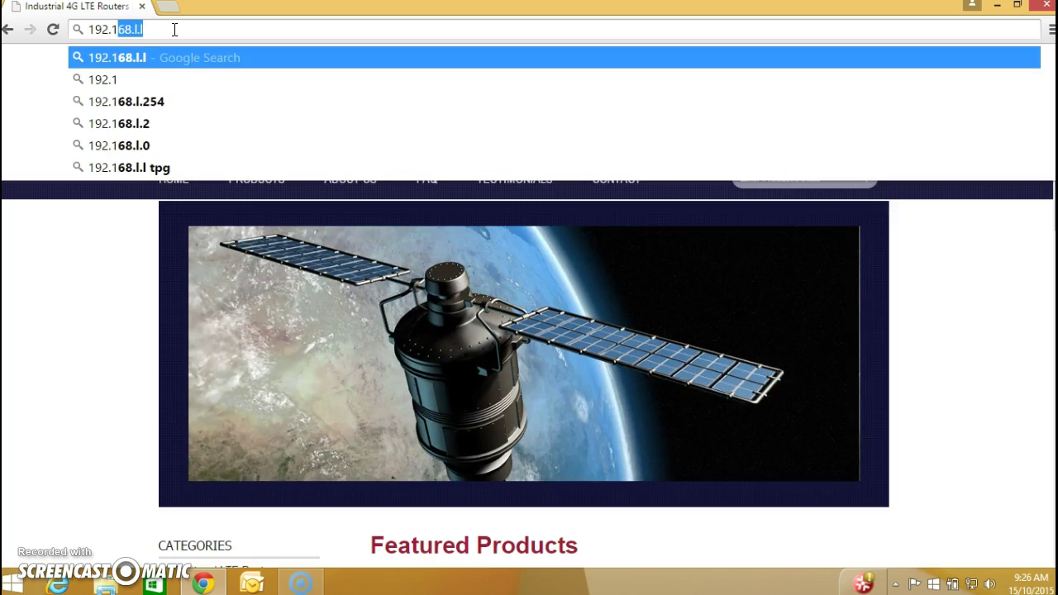
pyautogui.write('68.8.1')
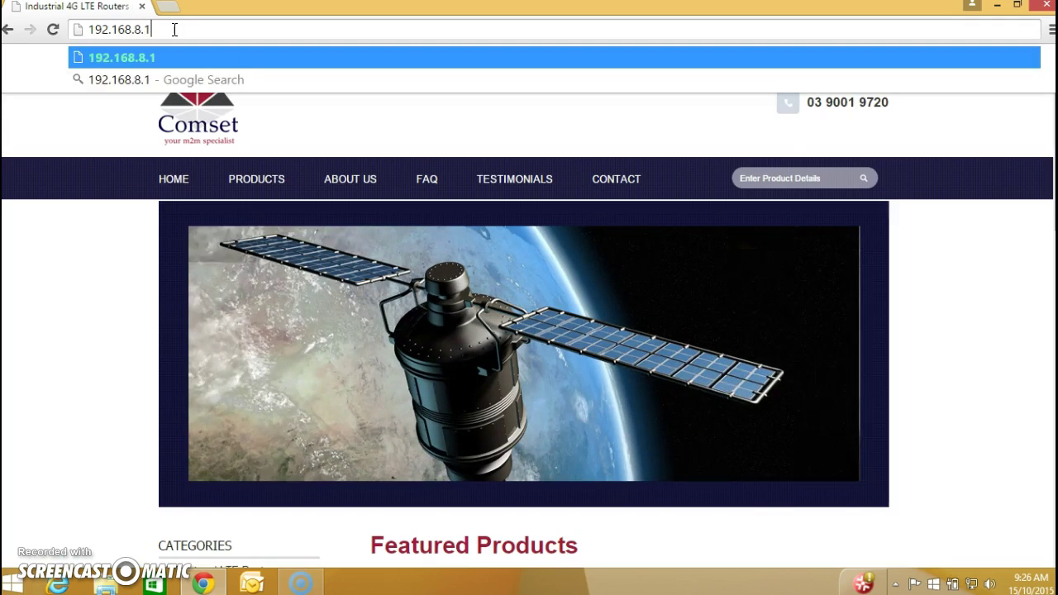
pyautogui.press('Return')
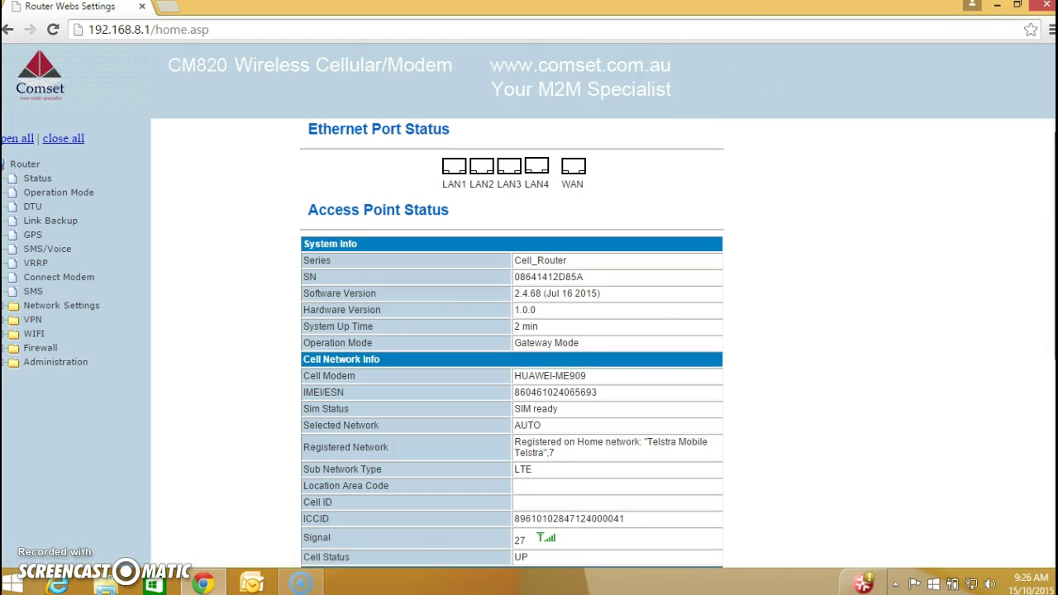
# Scroll to Internet Configurations to read the WAN IP address 120.157.58.134.
pyautogui.scroll(-2, 513, 343)
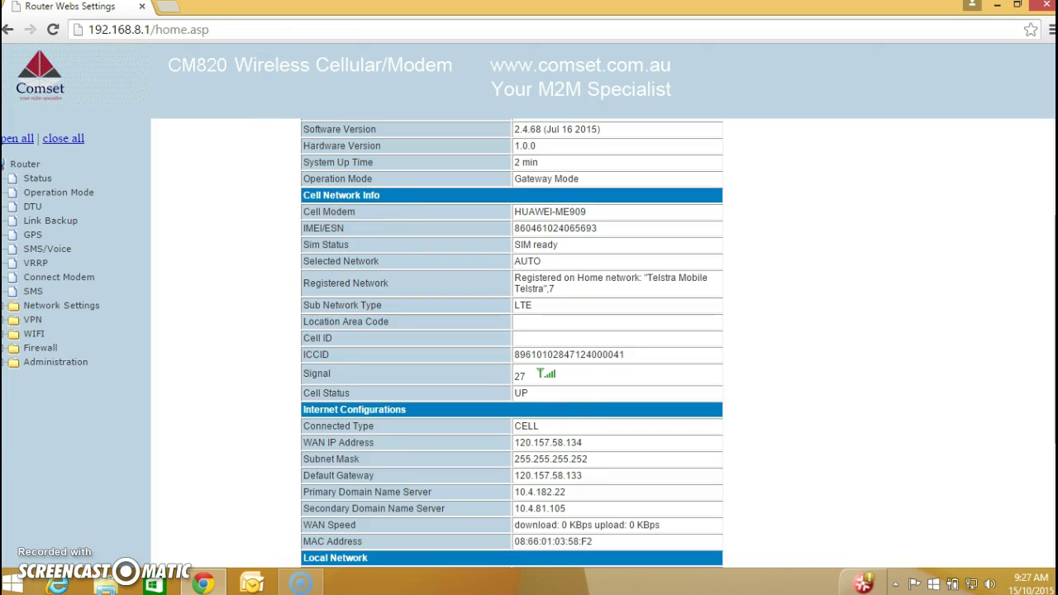
# In a new tab, search for dyndns, reach dyn.com/dns and expand its SIGN IN list.
pyautogui.click(174, 5)
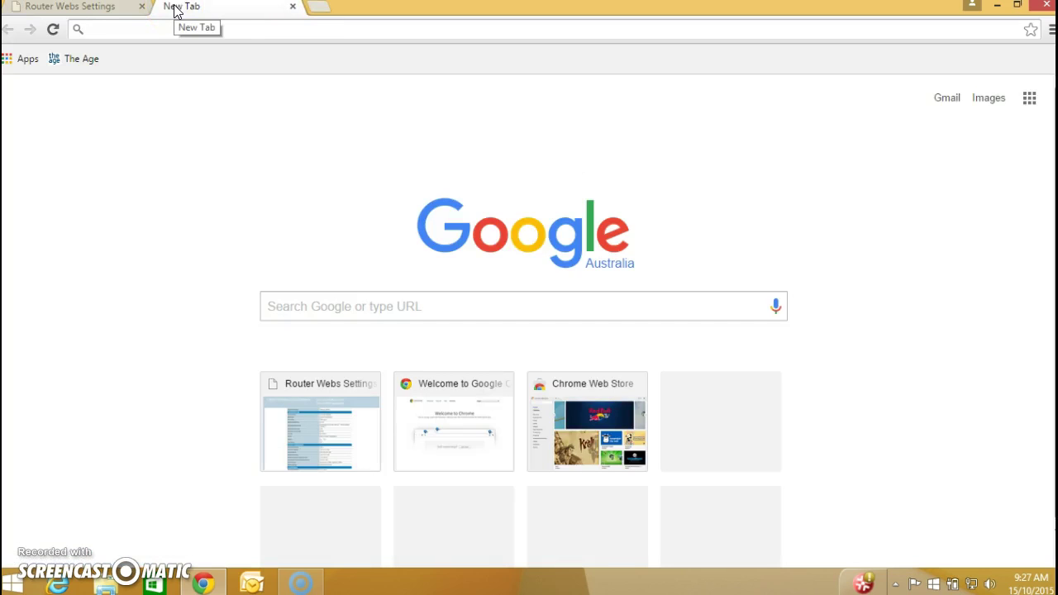
pyautogui.write('dyndns')
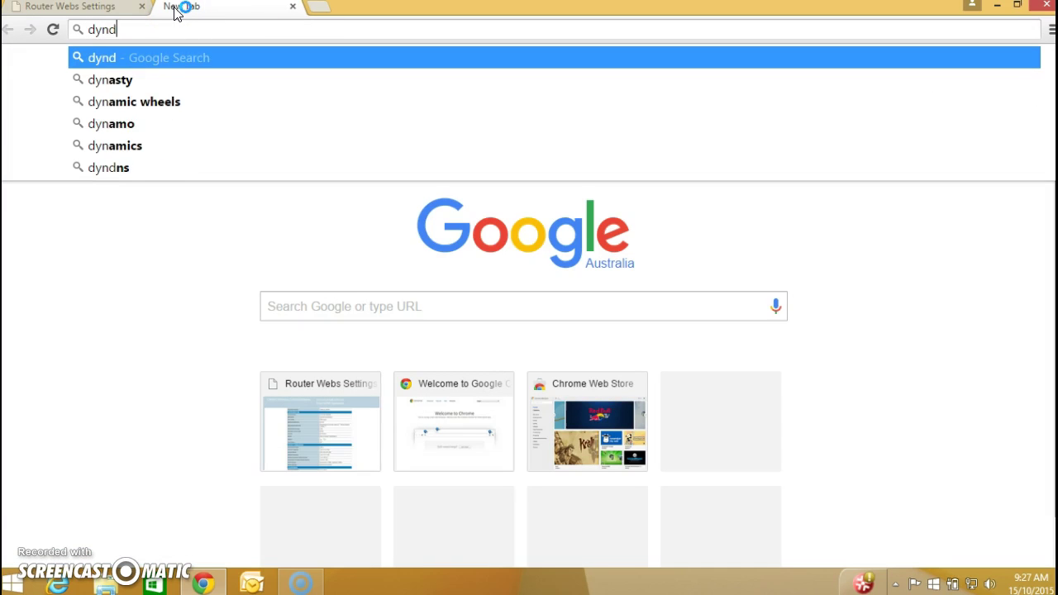
pyautogui.press('Return')
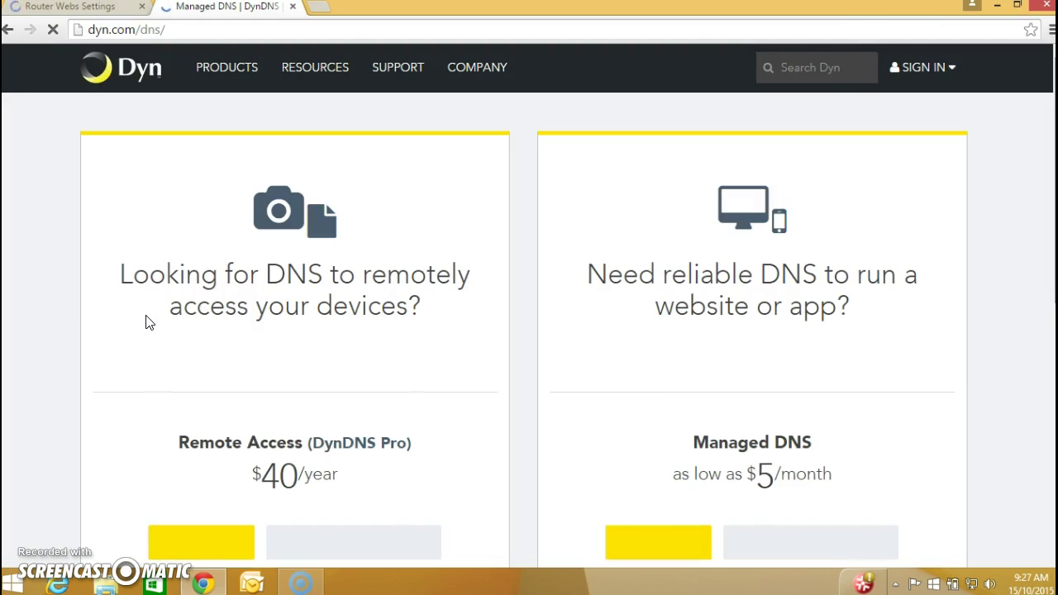
pyautogui.click(926, 68)
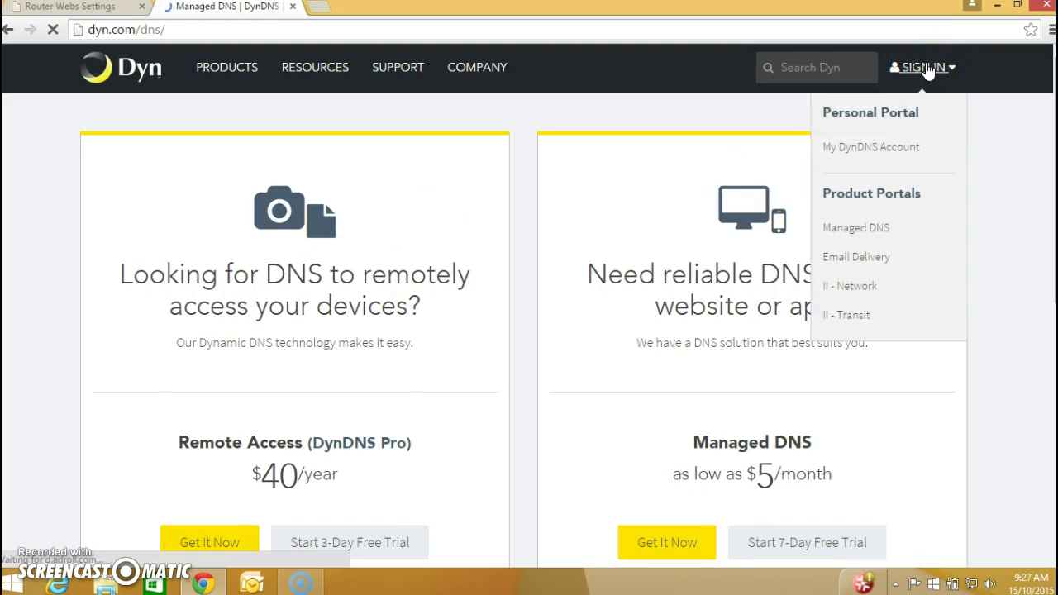
# Sign in to My DynDNS Account with the account username and password.
pyautogui.click(925, 67)
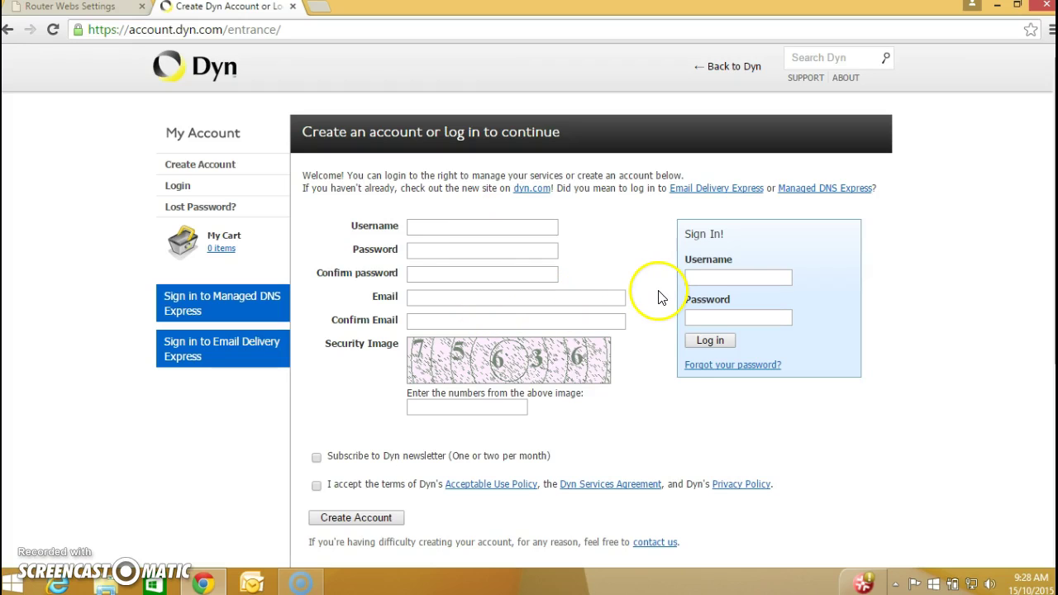
pyautogui.click(724, 276)
pyautogui.write('t')
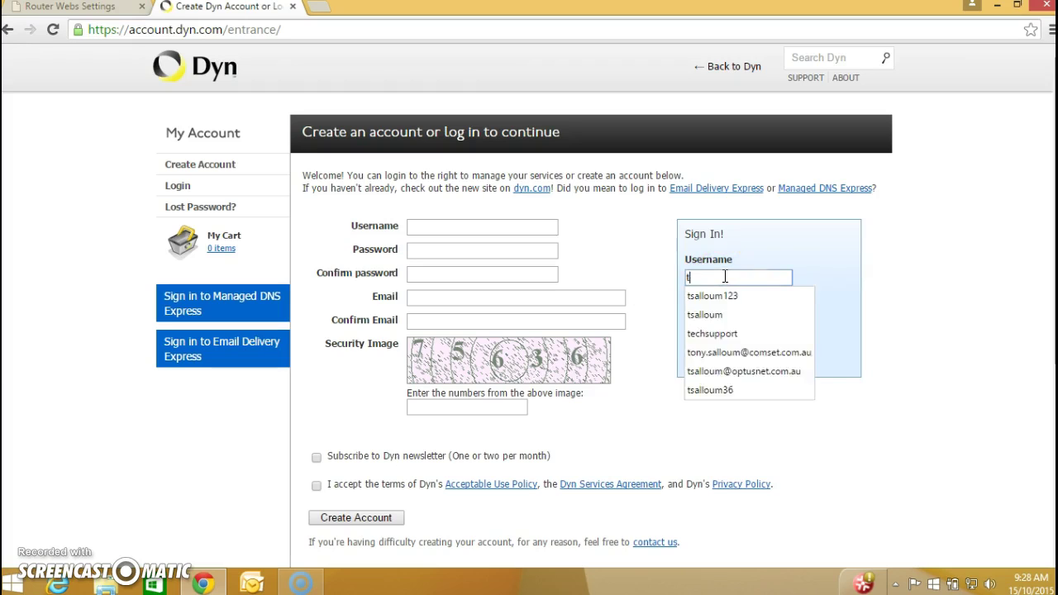
pyautogui.write('echsupport')
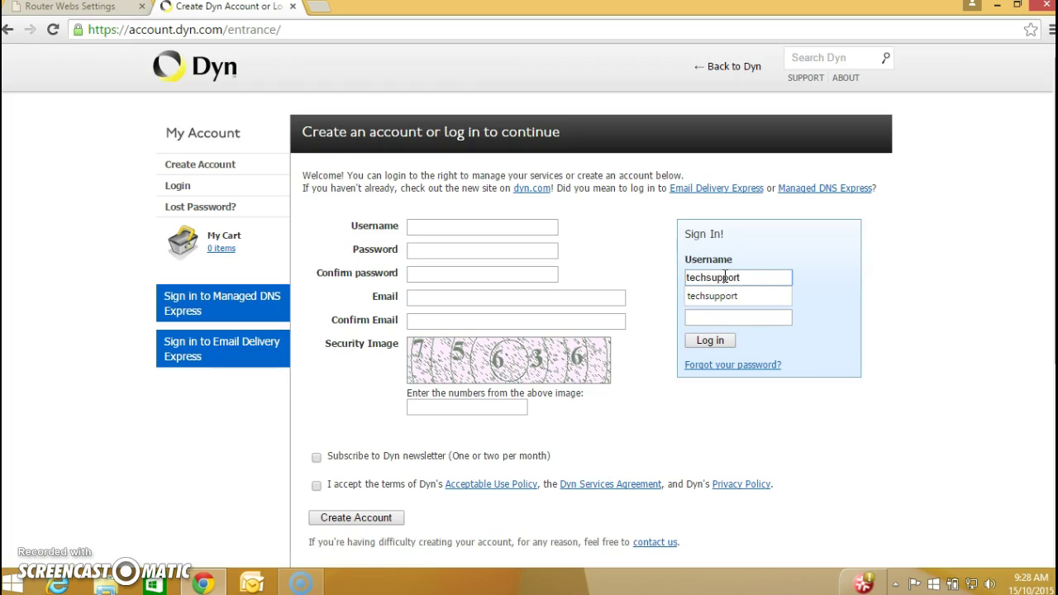
pyautogui.press('Tab')
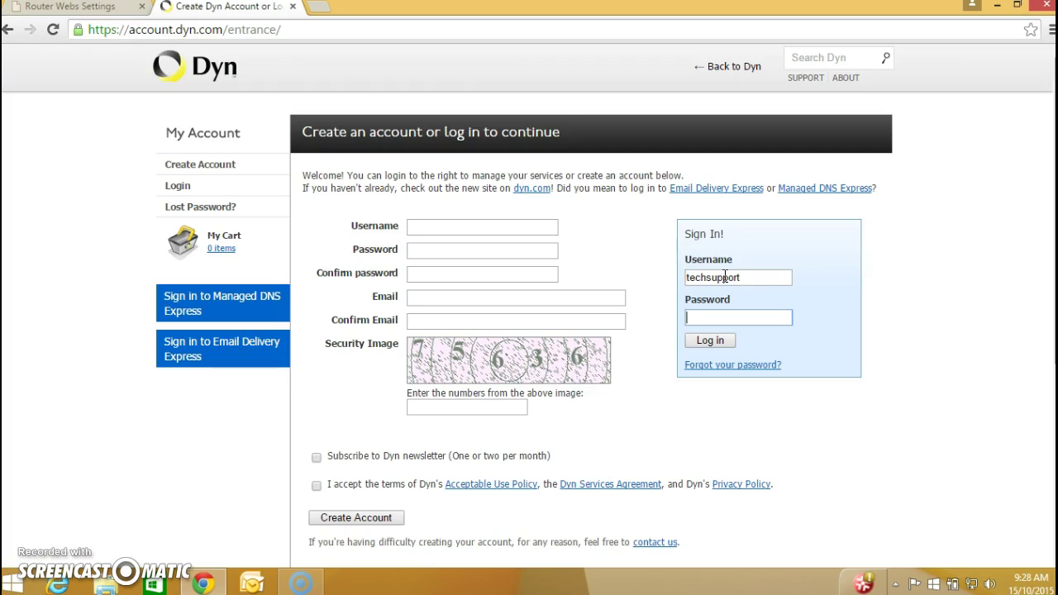
pyautogui.write('••••••••••••')
pyautogui.press('Return')
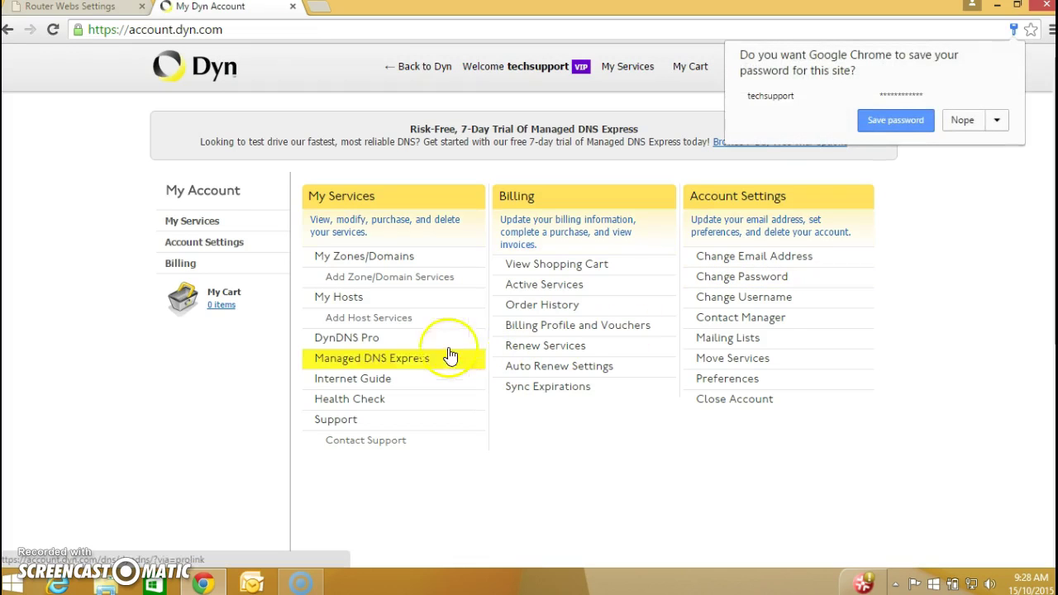
# Start a new host service named comset02 on the dvrdns.org domain.
pyautogui.click(403, 322)
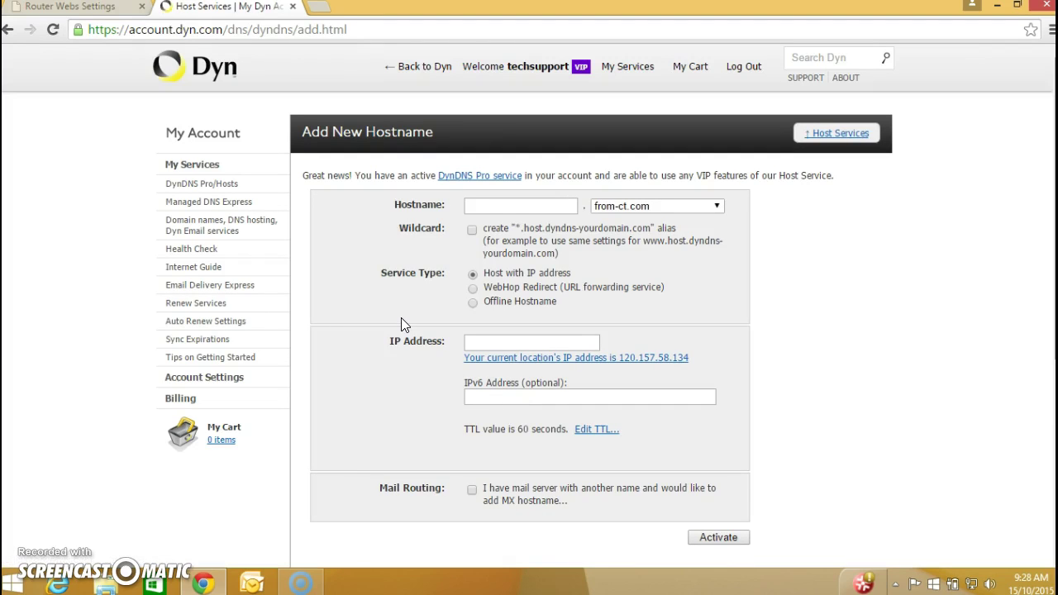
pyautogui.click(491, 205)
pyautogui.write('comse')
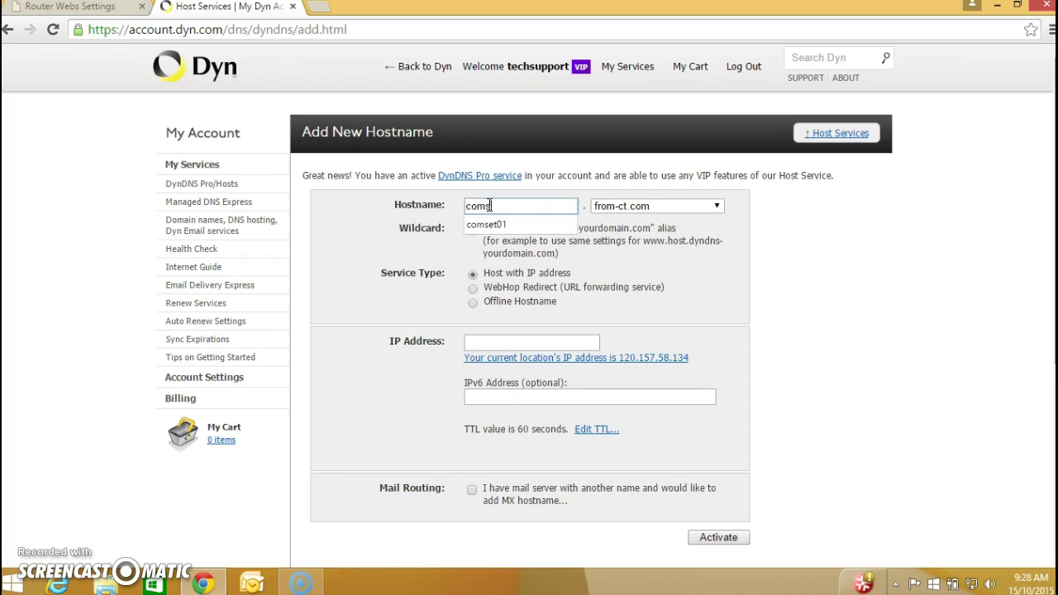
pyautogui.write('t02')
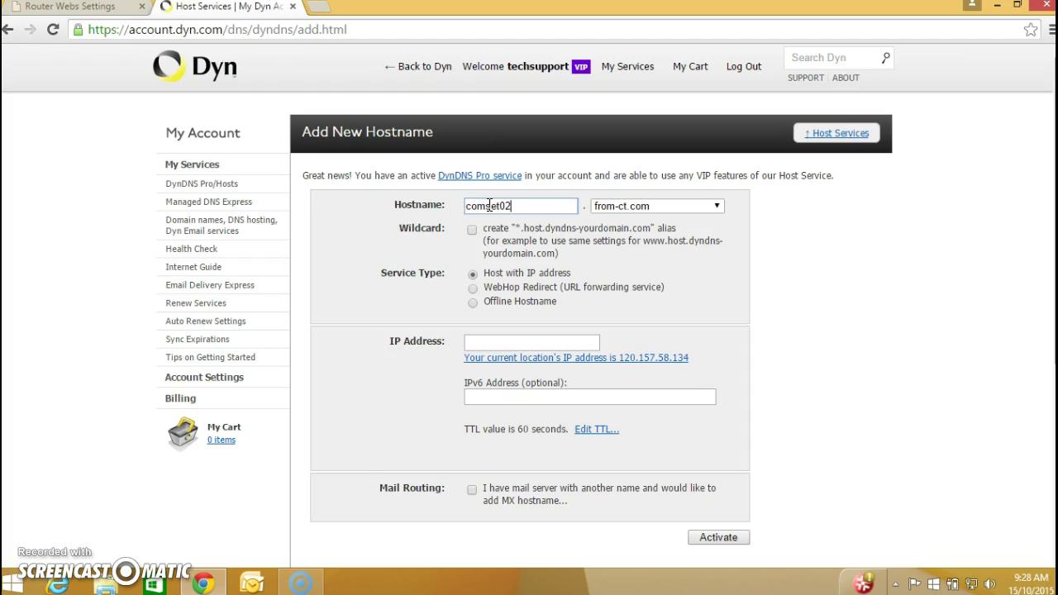
pyautogui.click(542, 210)
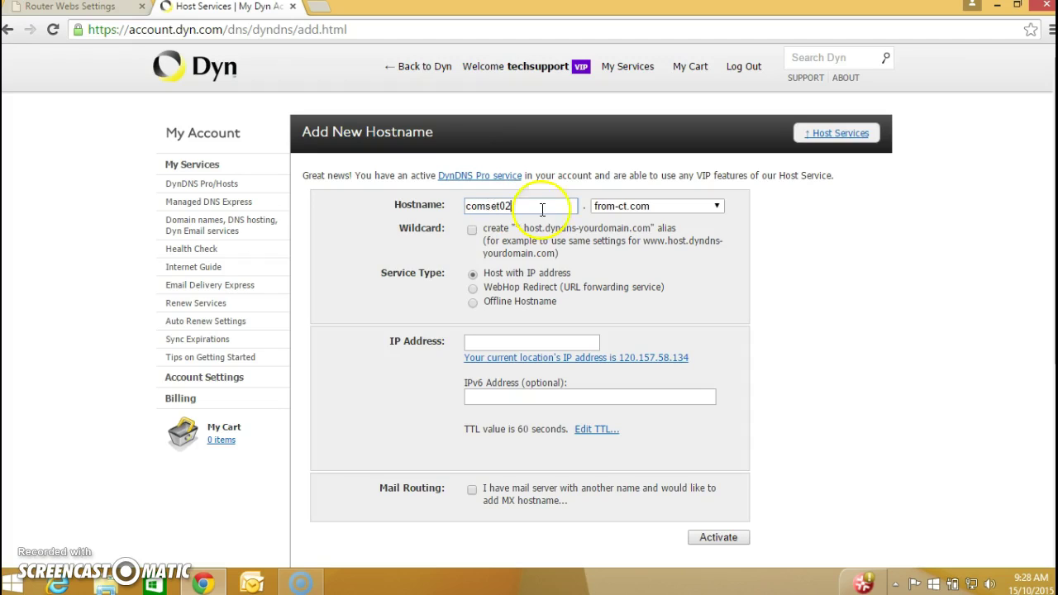
pyautogui.click(719, 206)
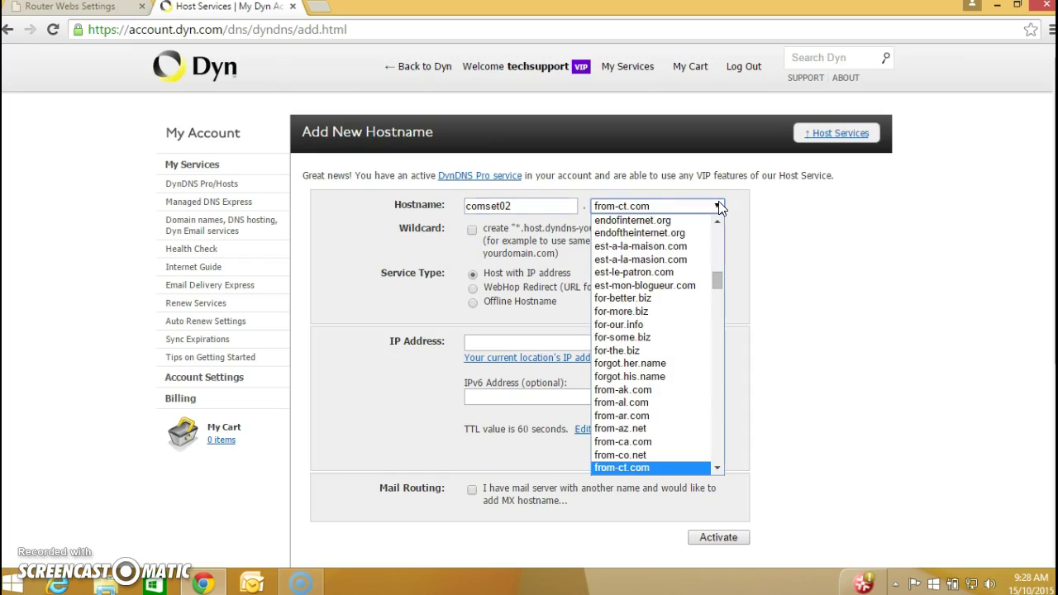
pyautogui.write('dvrdns.org')
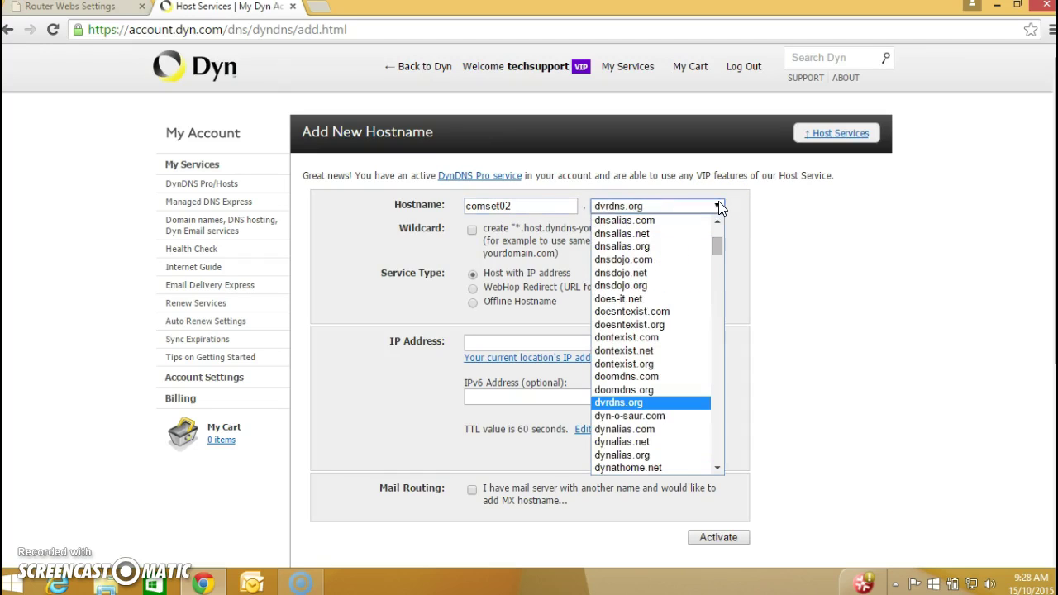
pyautogui.press('Return')
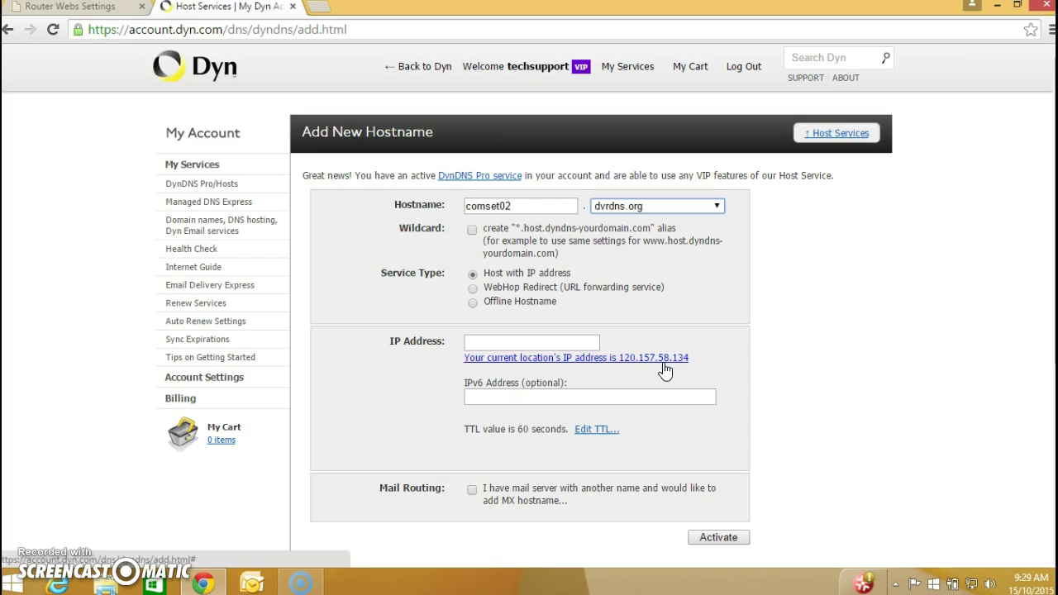
pyautogui.click(87, 8)
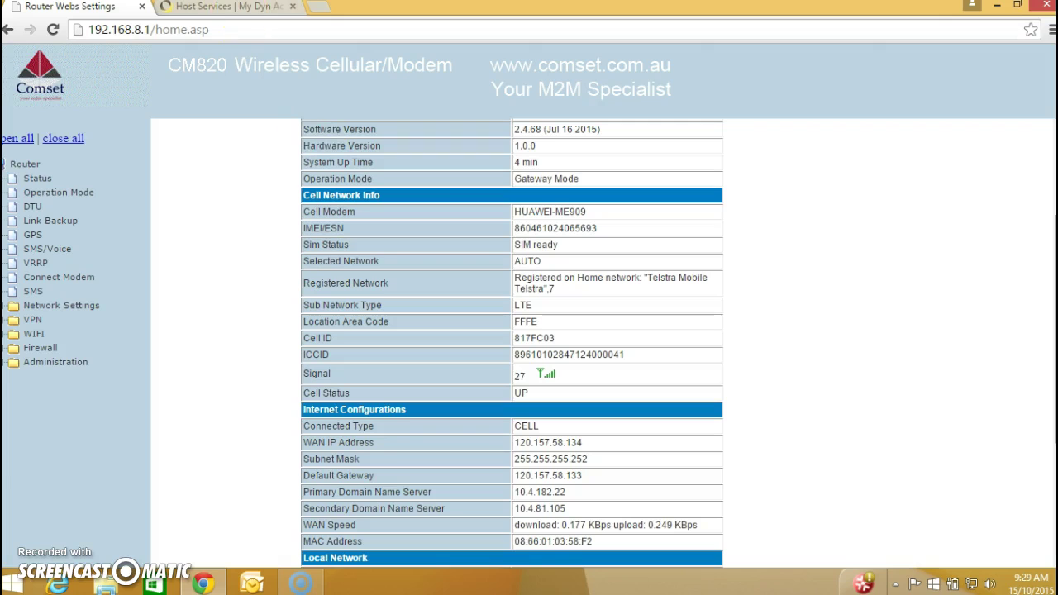
pyautogui.click(239, 8)
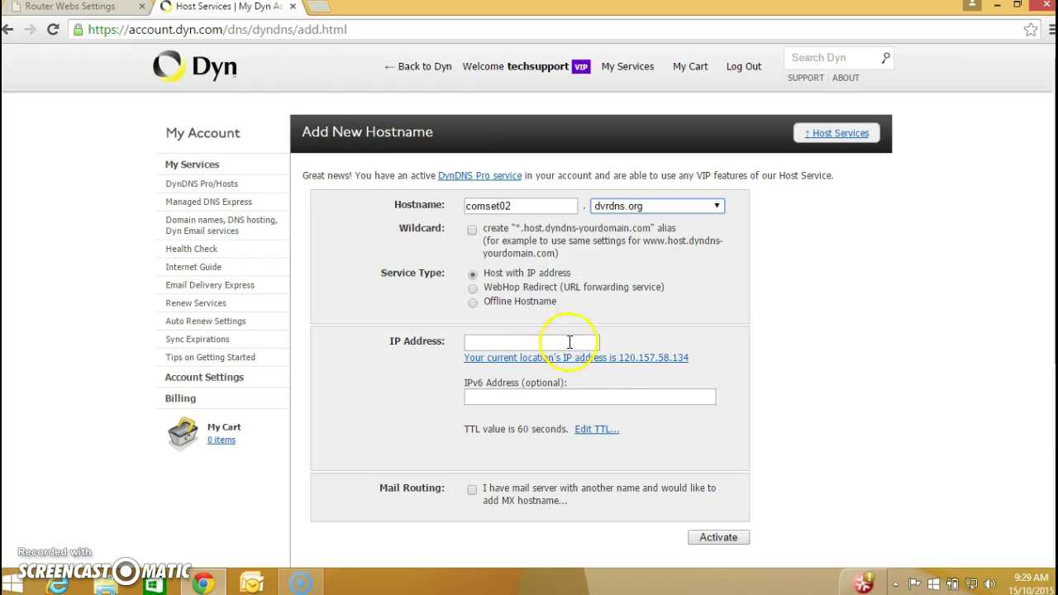
pyautogui.click(586, 361)
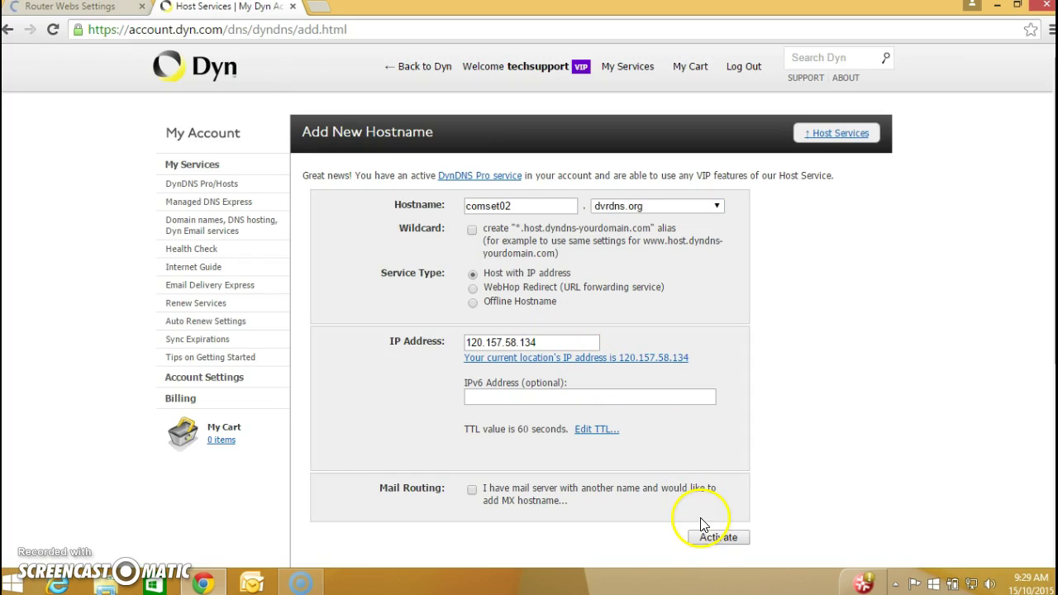
# Activate comset02.dvrdns.org, copy the hostname, and return to the router's settings tab.
pyautogui.click(715, 539)
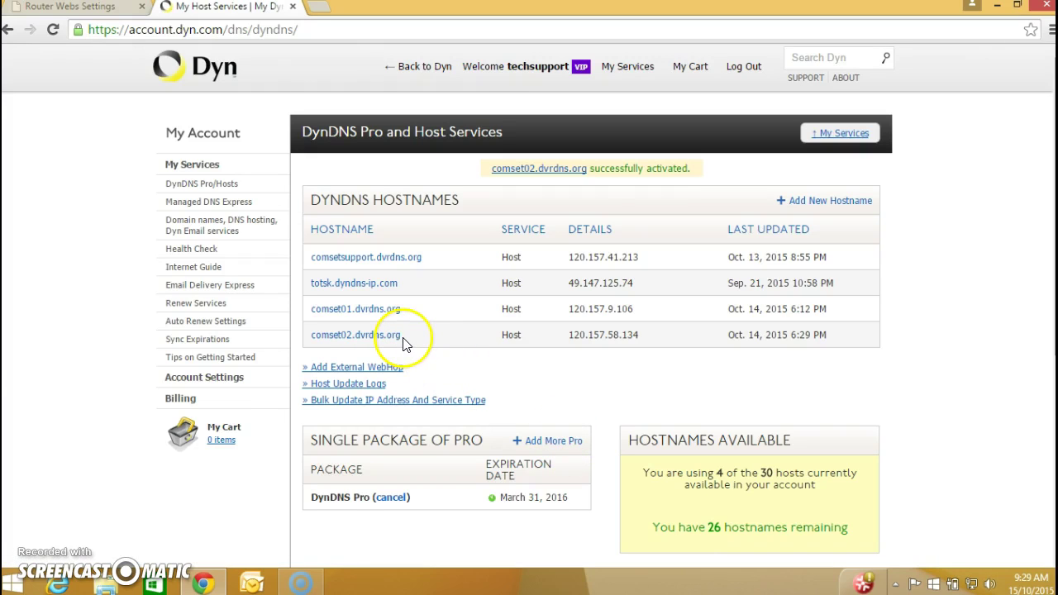
pyautogui.moveTo(403, 342); pyautogui.dragTo(320, 343)
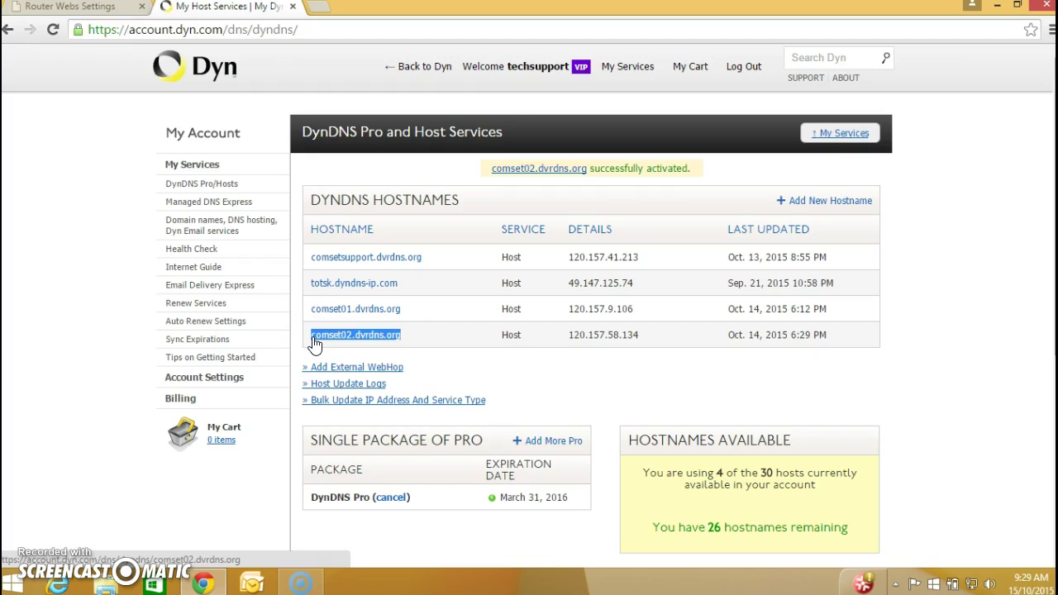
pyautogui.click(98, 16)
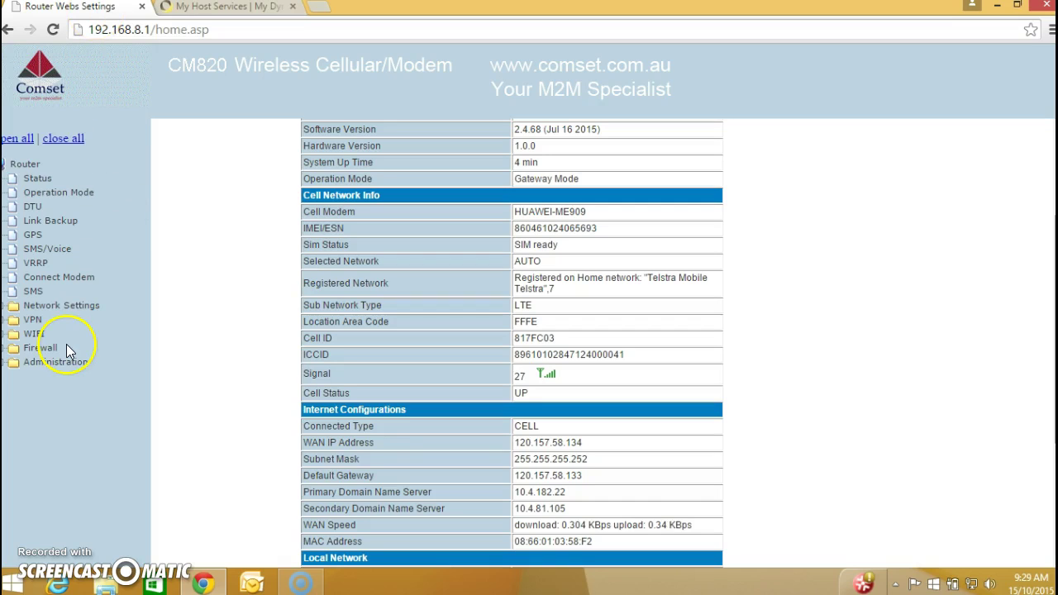
# In Administration > Management, choose Dyndns.org as the Dynamic DNS provider.
pyautogui.click(67, 364)
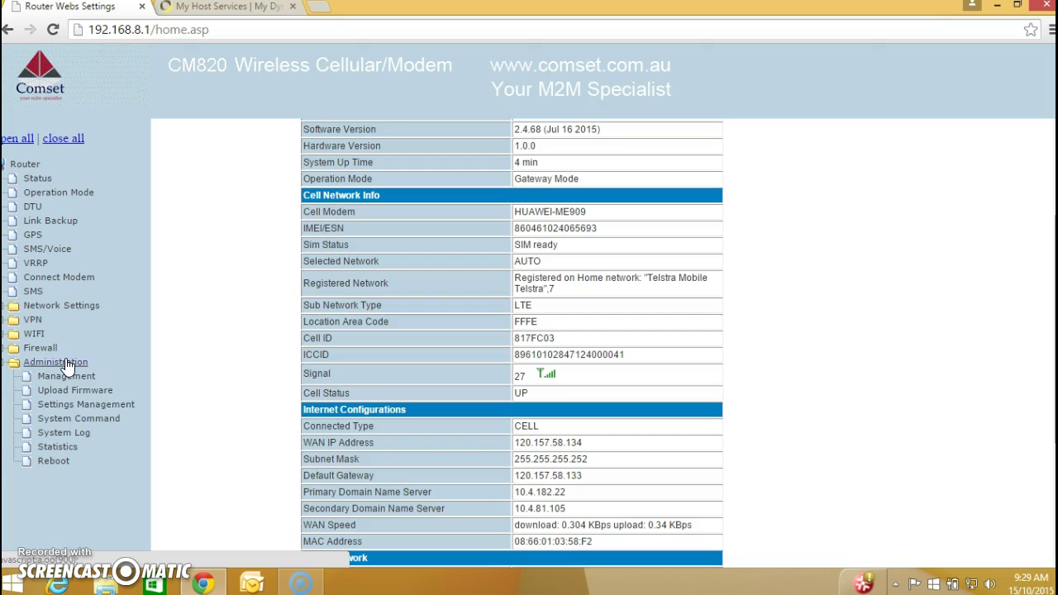
pyautogui.click(73, 376)
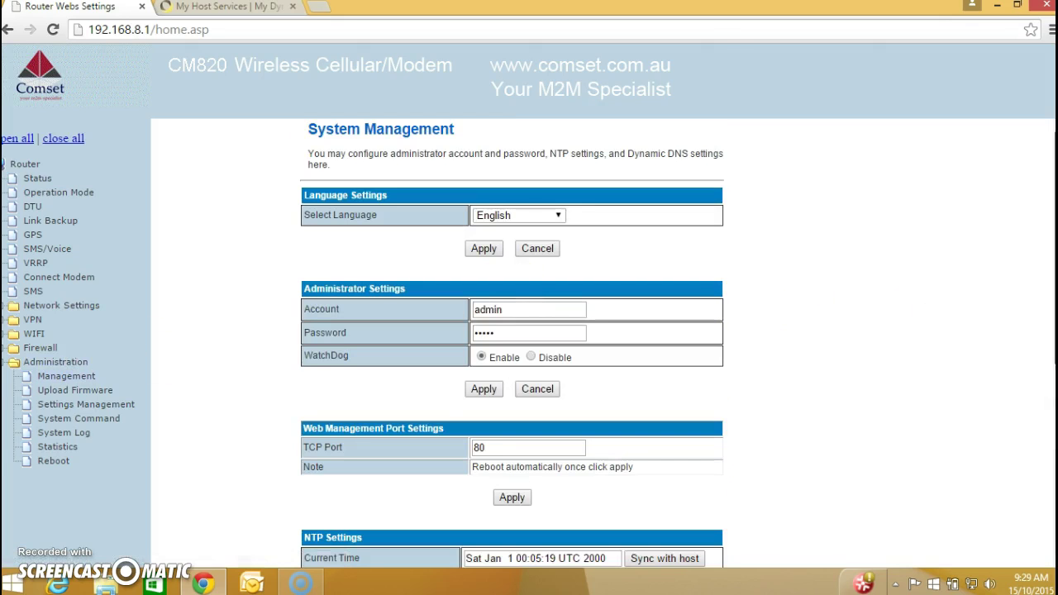
pyautogui.scroll(-5, 512, 344)
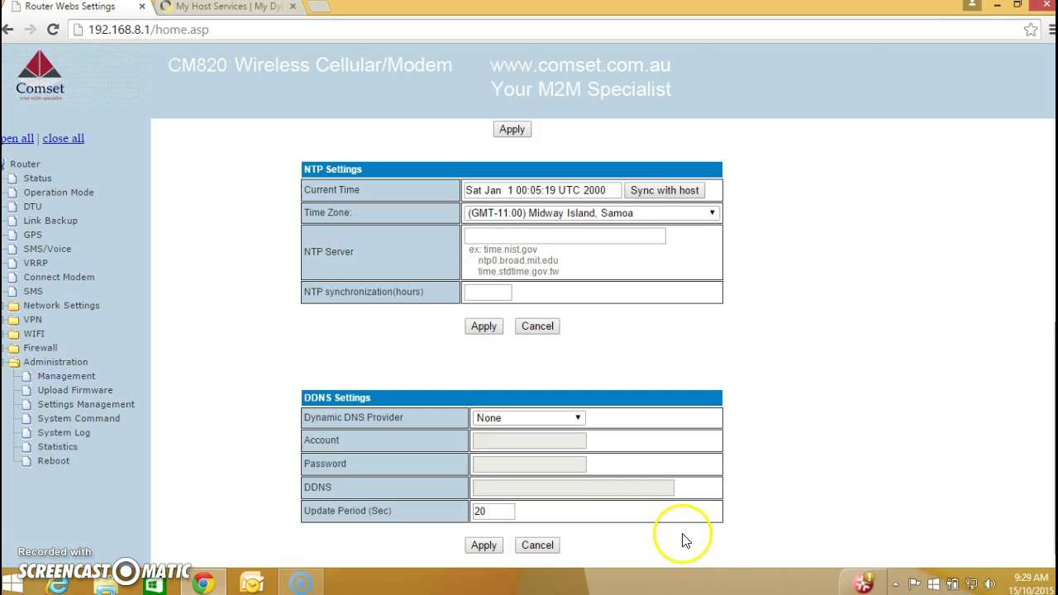
pyautogui.click(578, 419)
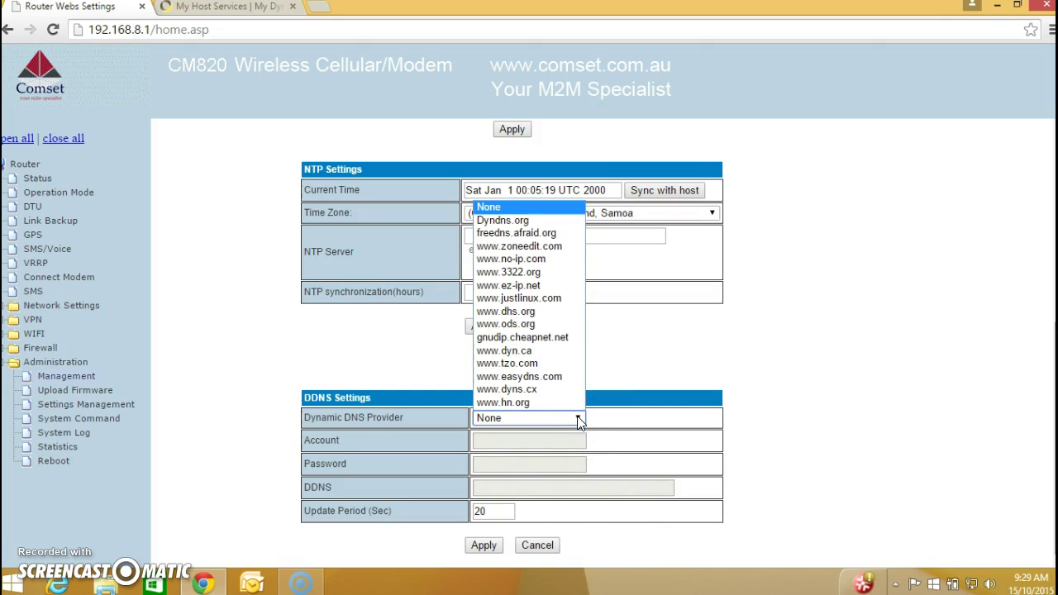
pyautogui.click(524, 220)
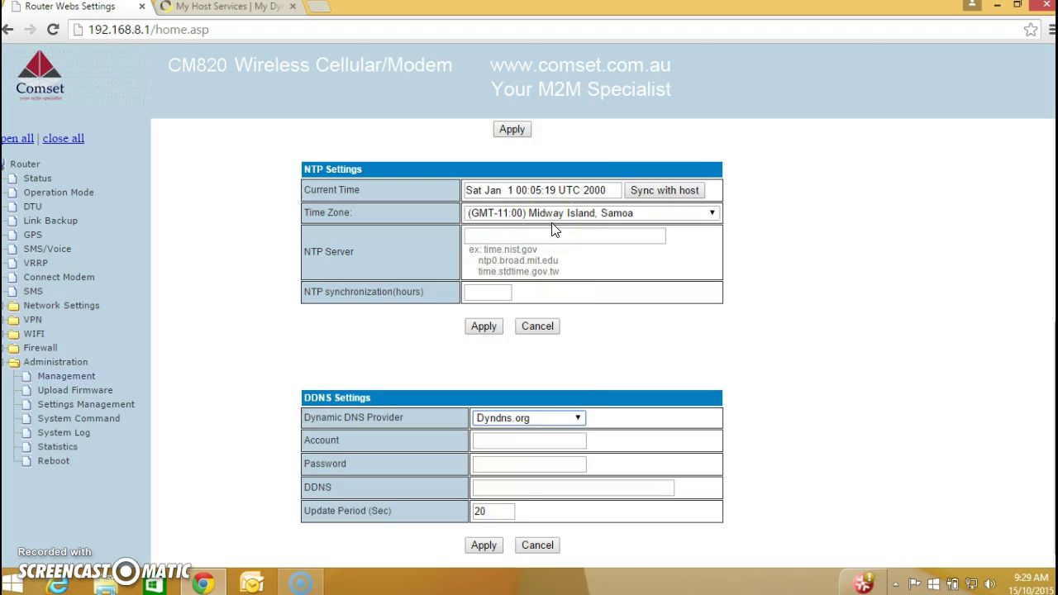
pyautogui.click(496, 441)
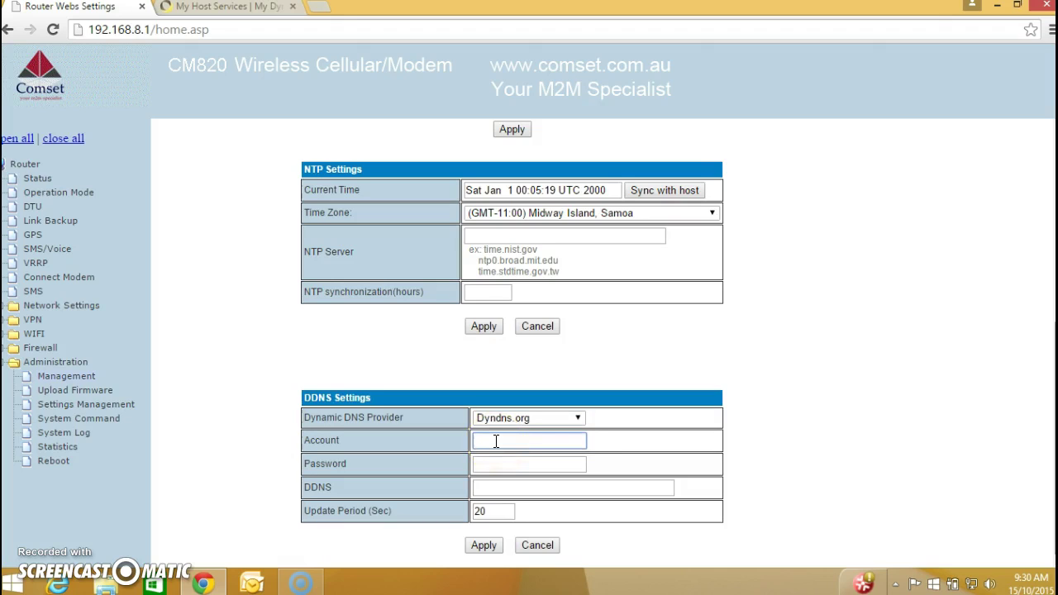
pyautogui.write('techsupport')
pyautogui.press('Tab')
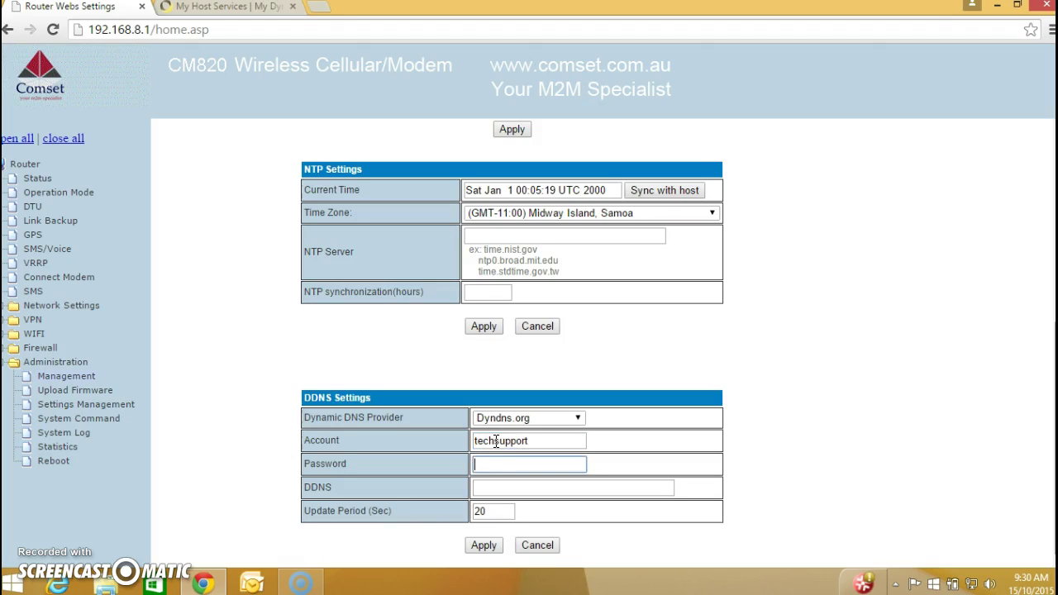
pyautogui.write('••••••••••••')
pyautogui.press('Tab')
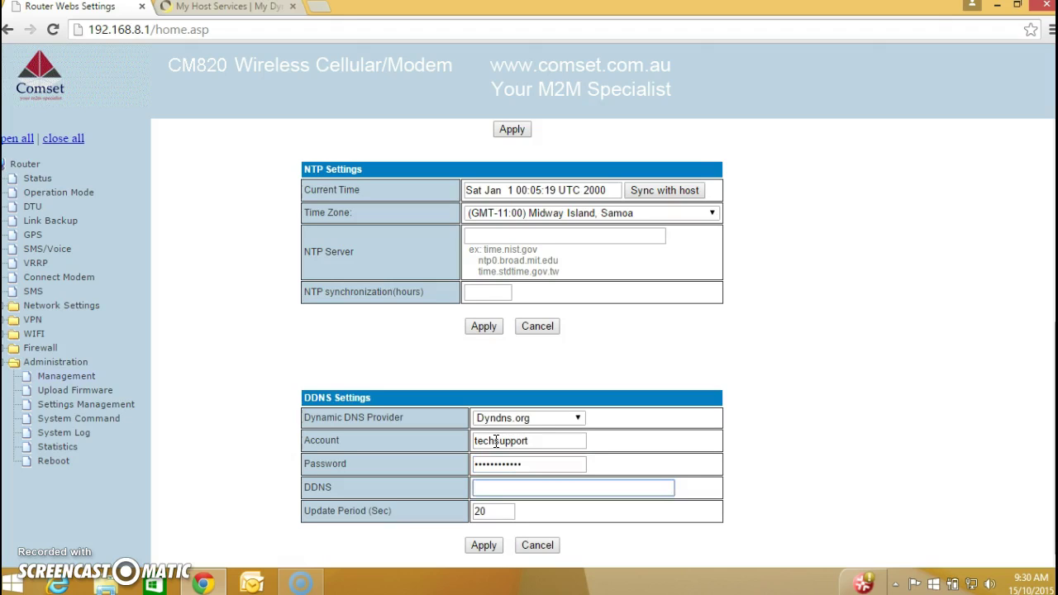
pyautogui.write('comset02.dvrdns.org')
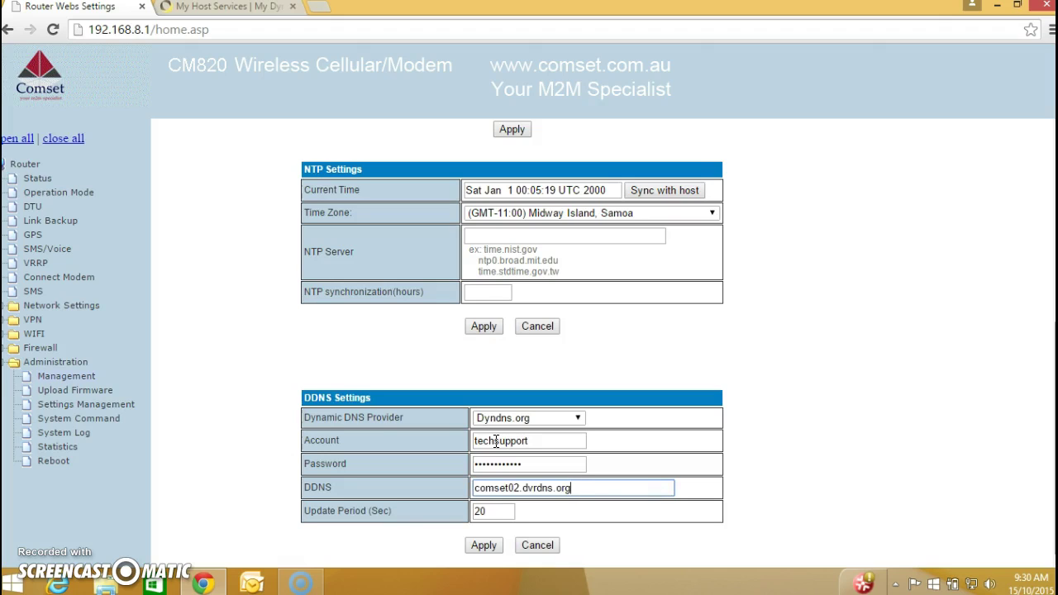
pyautogui.click(484, 546)
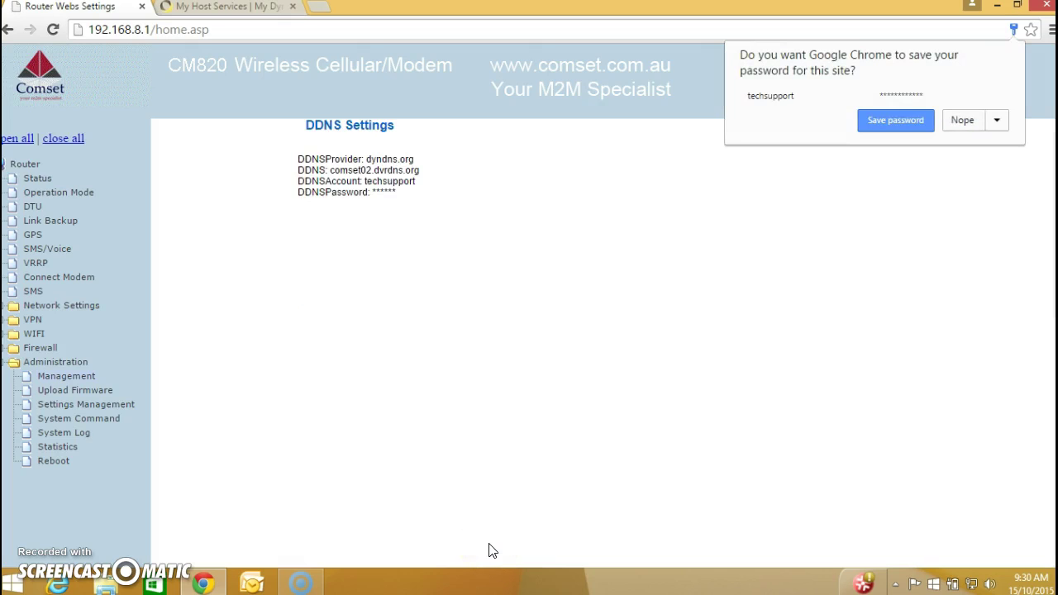
# Reopen Management and scroll to confirm the saved DDNS settings.
pyautogui.click(68, 376)
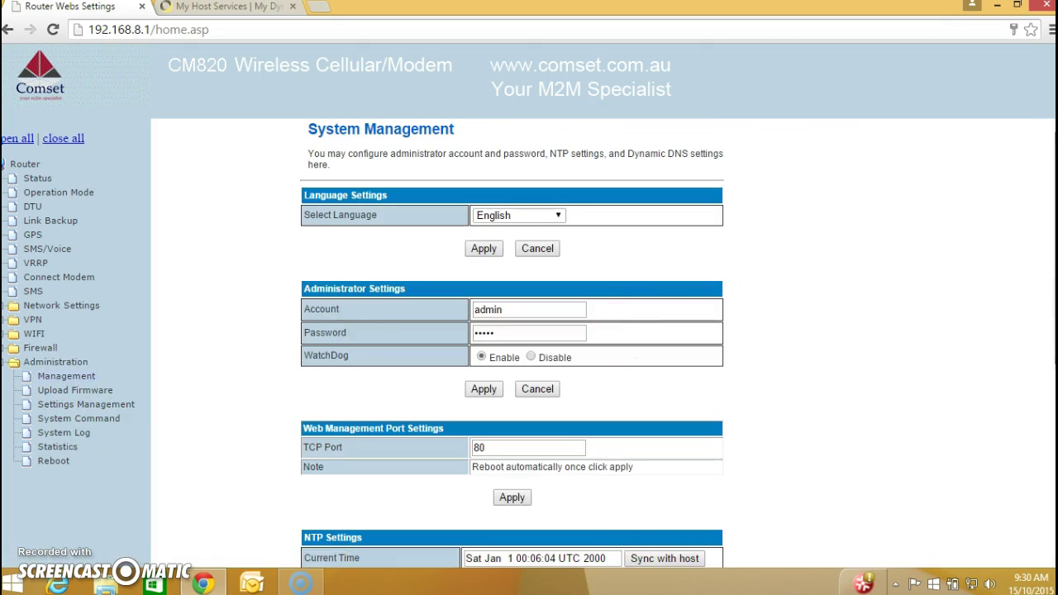
pyautogui.scroll(-5, 512, 342)
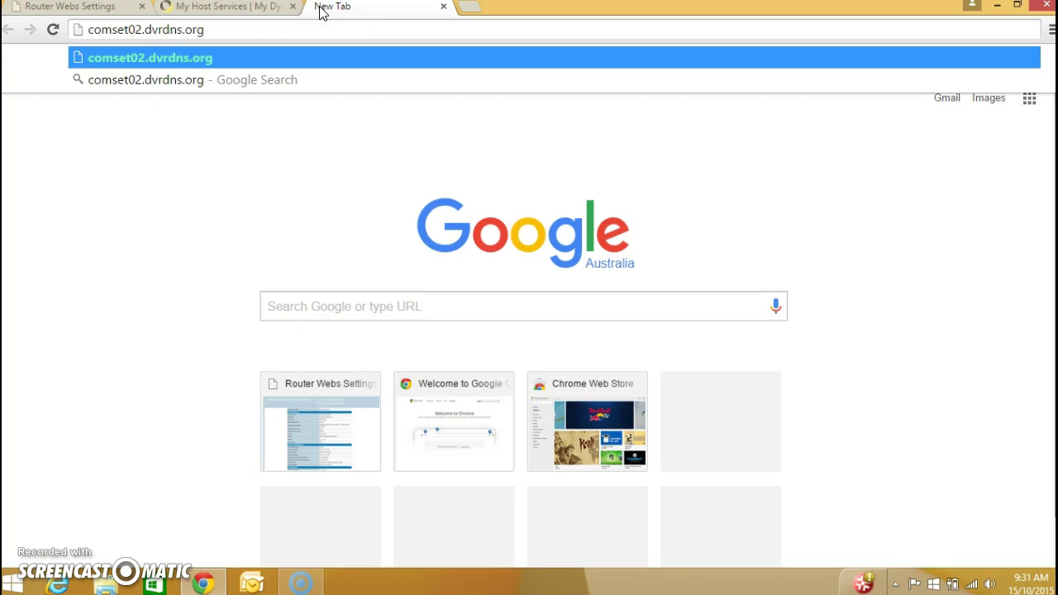
# Load comset02.dvrdns.org and log in with the router's admin user name and password.
pyautogui.press('Return')
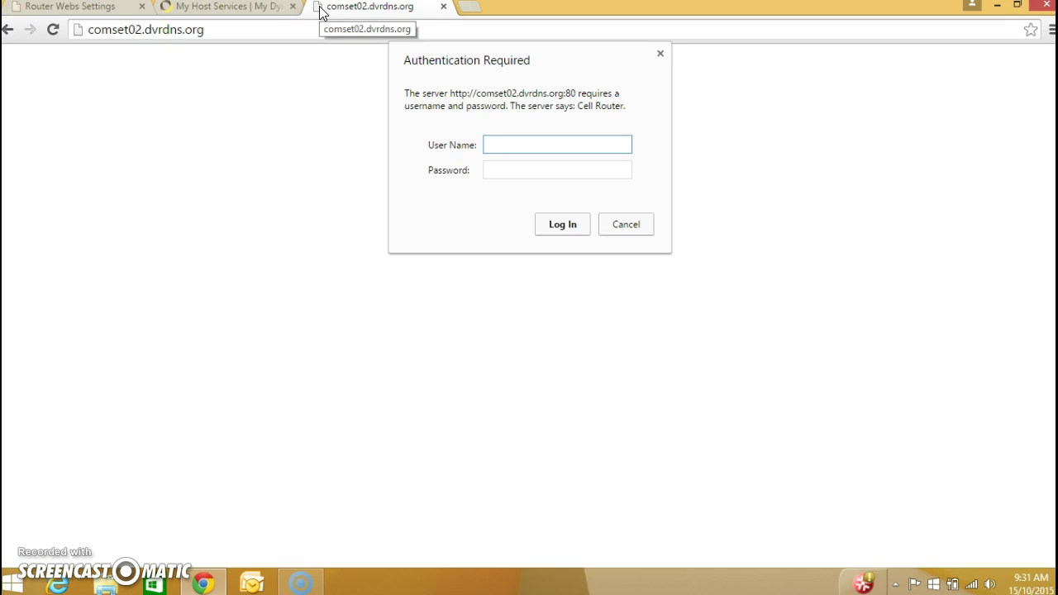
pyautogui.write('admin')
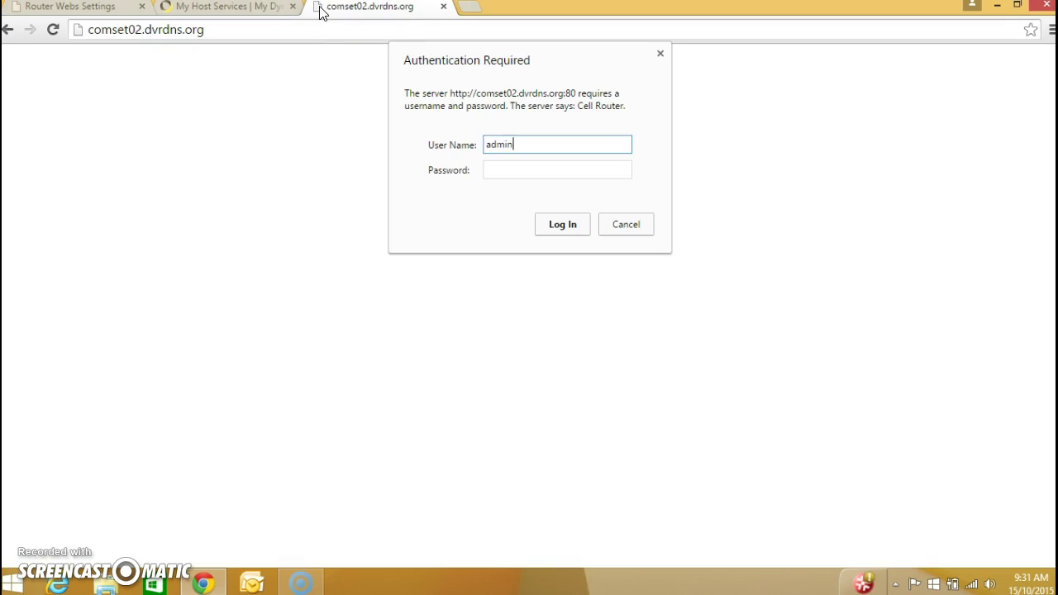
pyautogui.press('Tab')
pyautogui.write('admin')
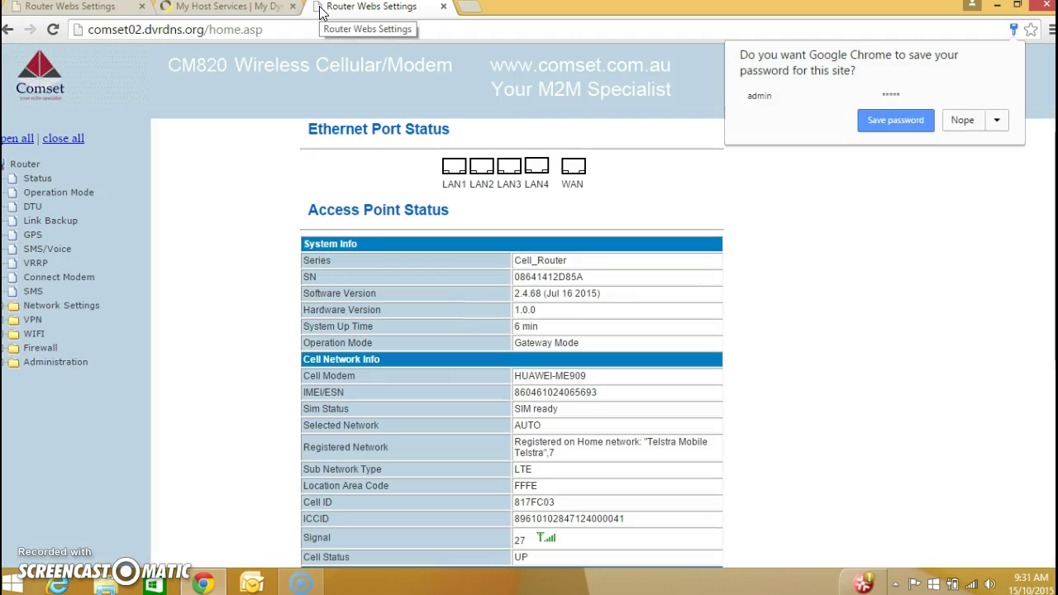
# Dismiss the save-password prompt and open Firewall > Port Forwarding on the remote router.
pyautogui.click(820, 289)
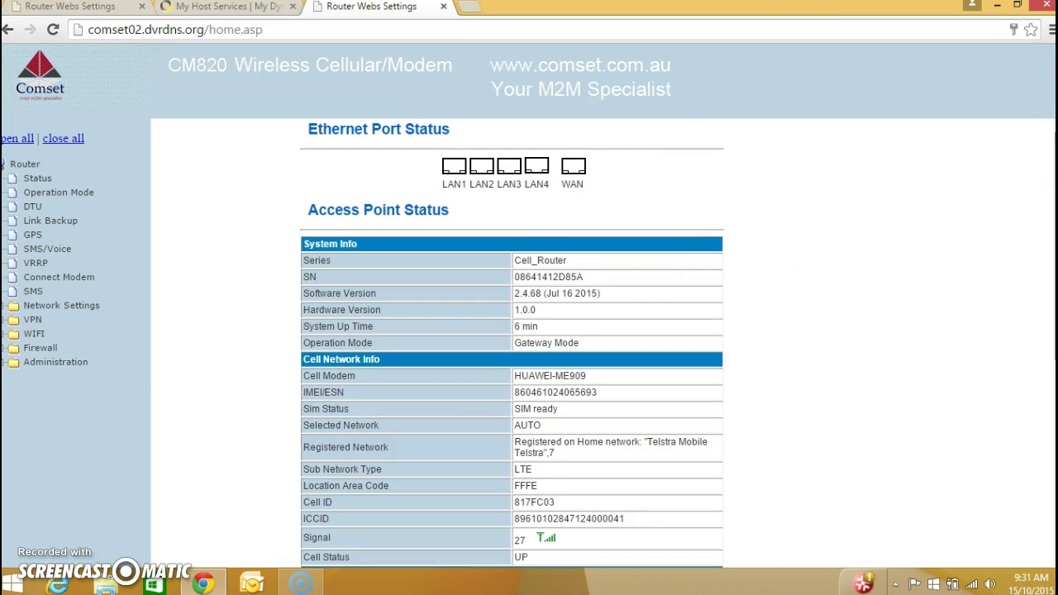
pyautogui.scroll(-2, 1055, 248)
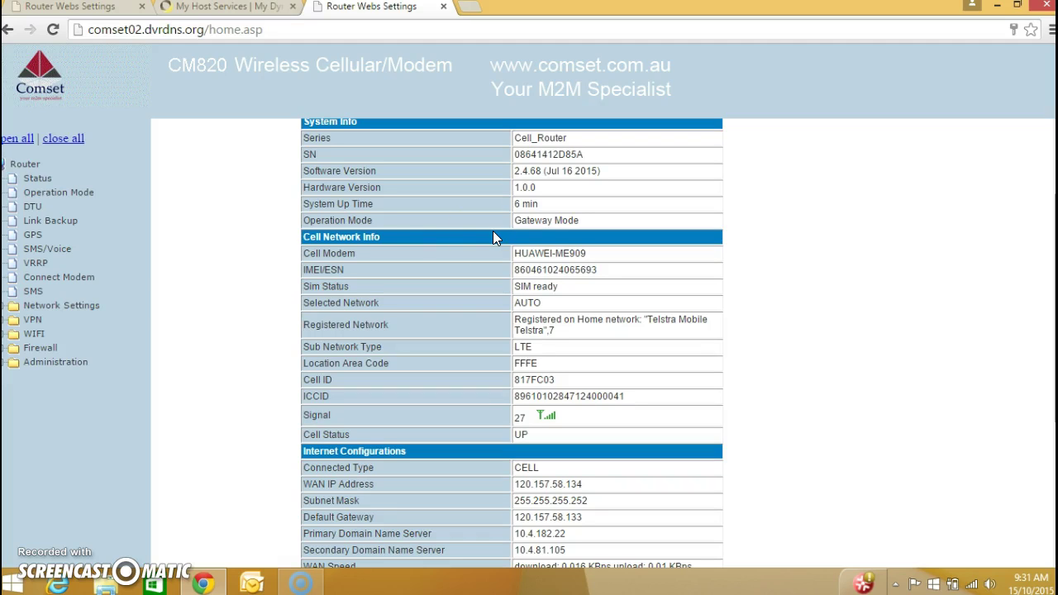
pyautogui.click(41, 348)
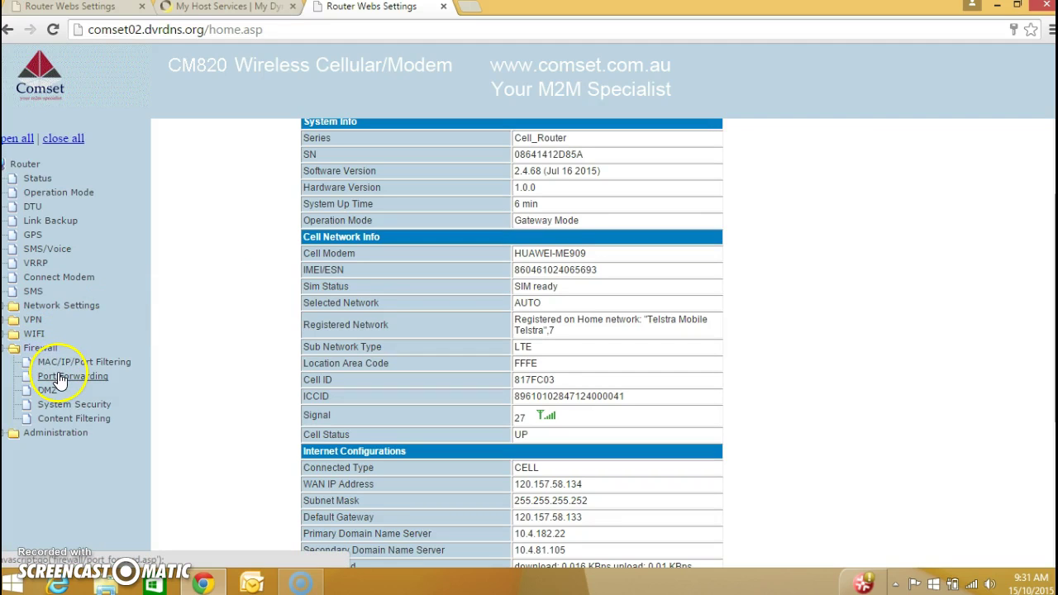
pyautogui.click(57, 378)
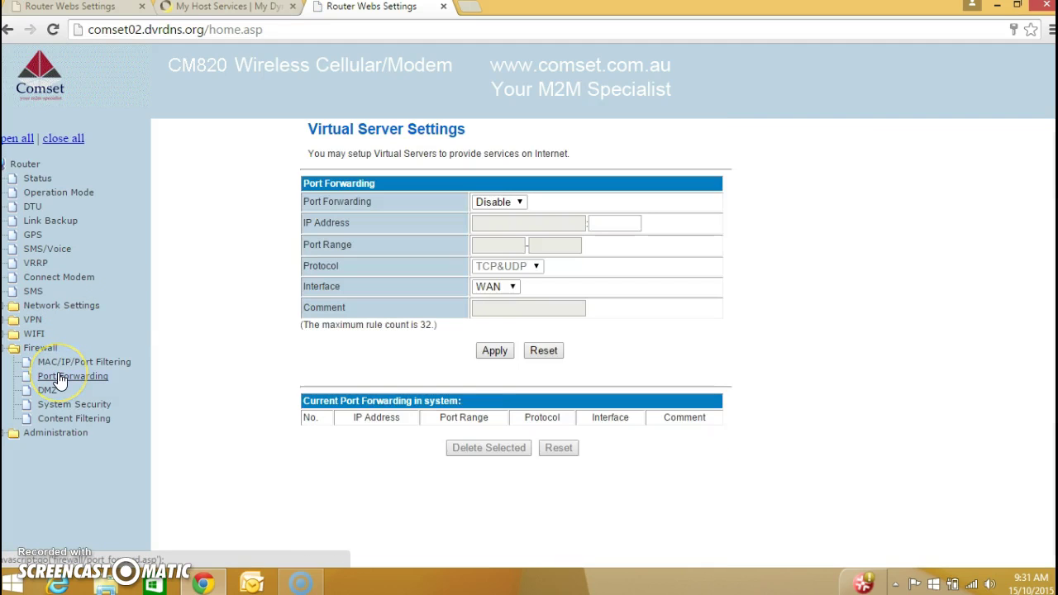